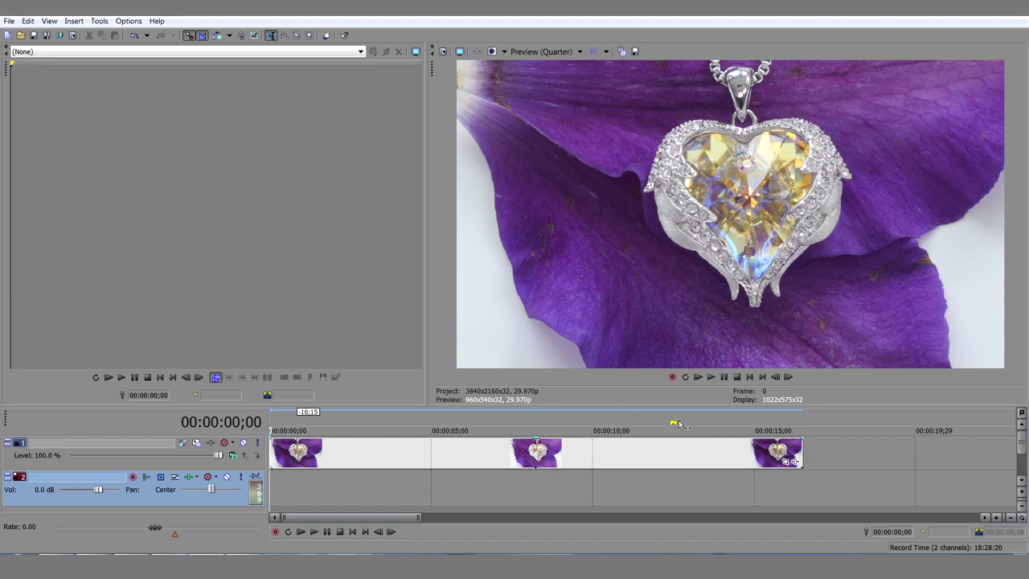
# Step: Open the Event FX chooser on the jewelry clip
pyautogui.click(797, 464)
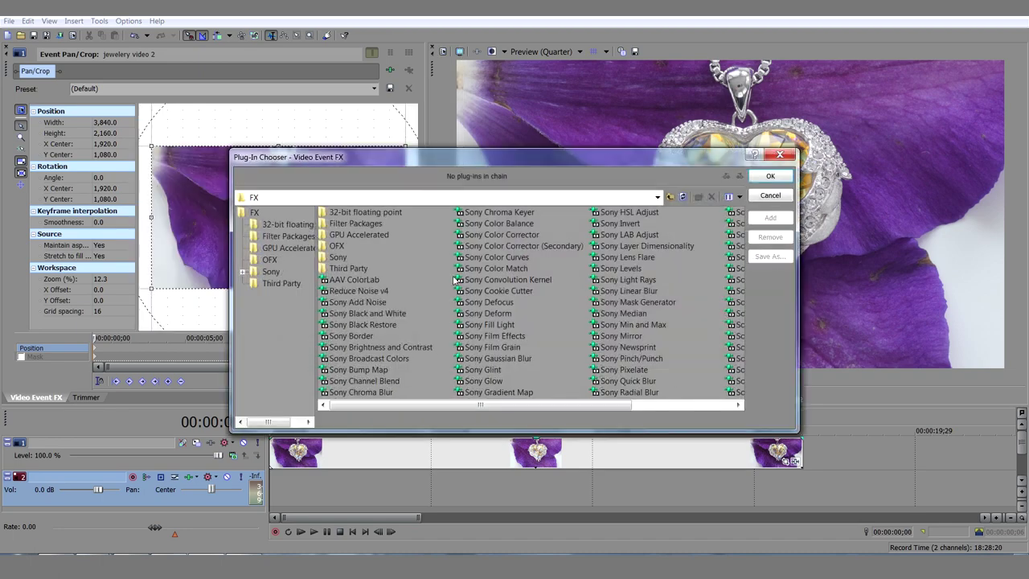
# Step: Add Sony Color Corrector (Secondary) and Sony Levels to the clip's effect chain
pyautogui.click(526, 248)
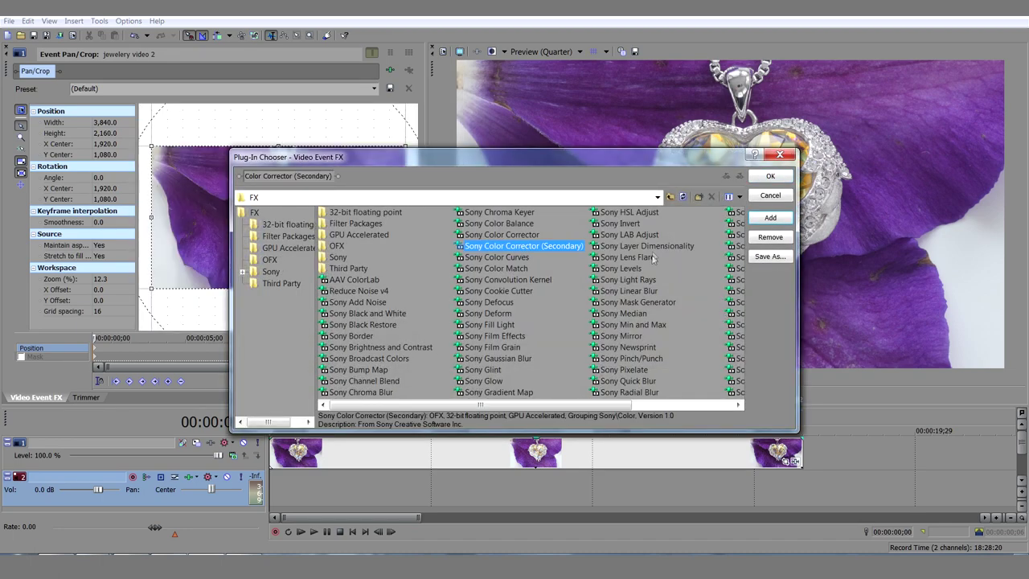
pyautogui.doubleClick(625, 271)
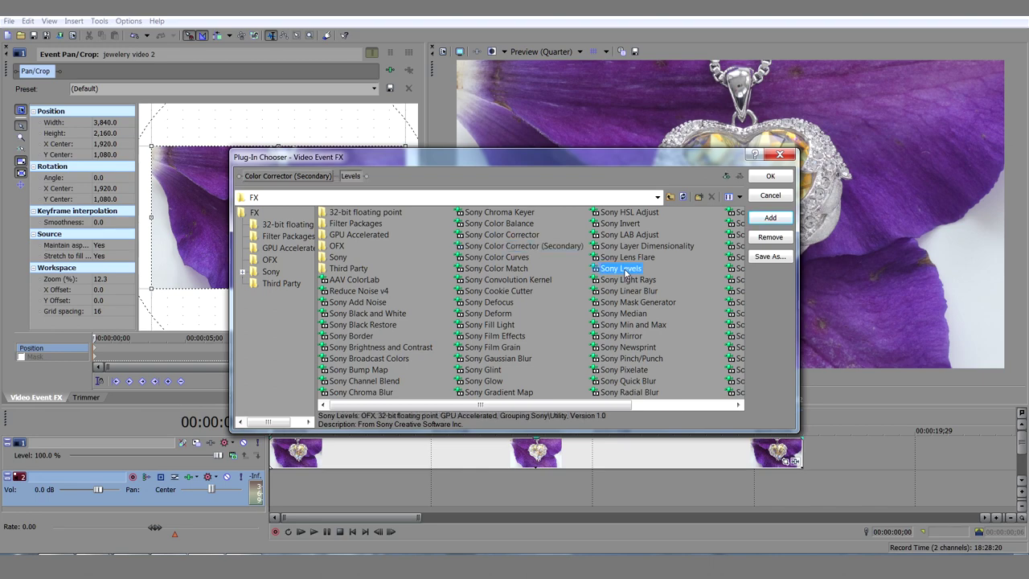
pyautogui.click(772, 174)
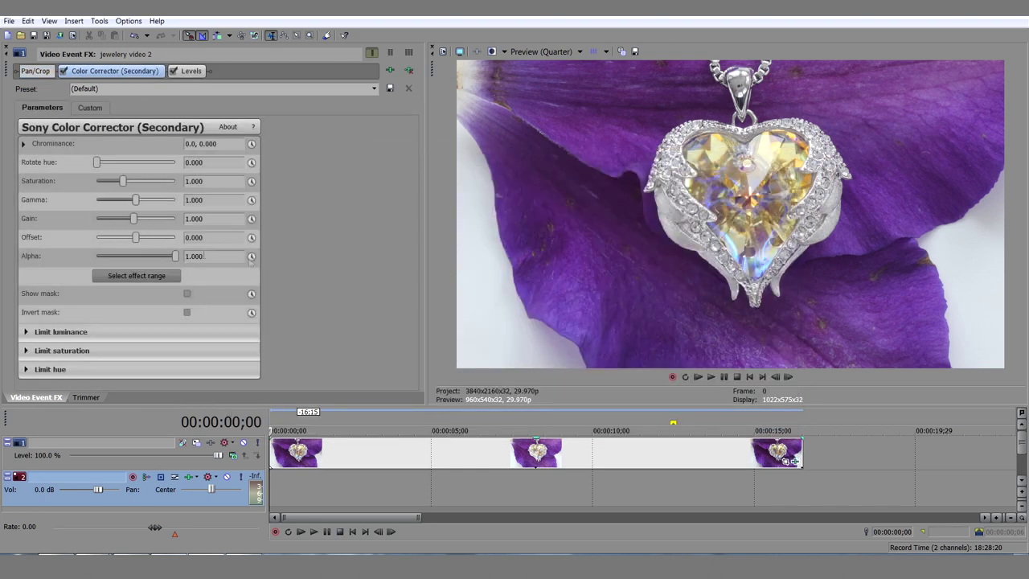
# Step: Set the Levels input start to 0.129 and input end to 0.946
pyautogui.click(191, 71)
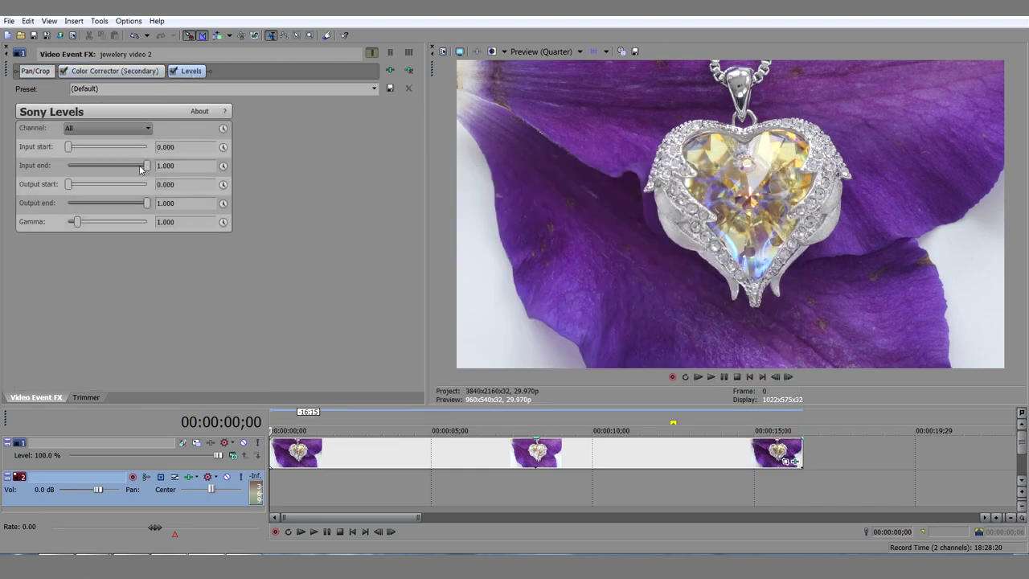
pyautogui.moveTo(69, 150); pyautogui.dragTo(79, 151)
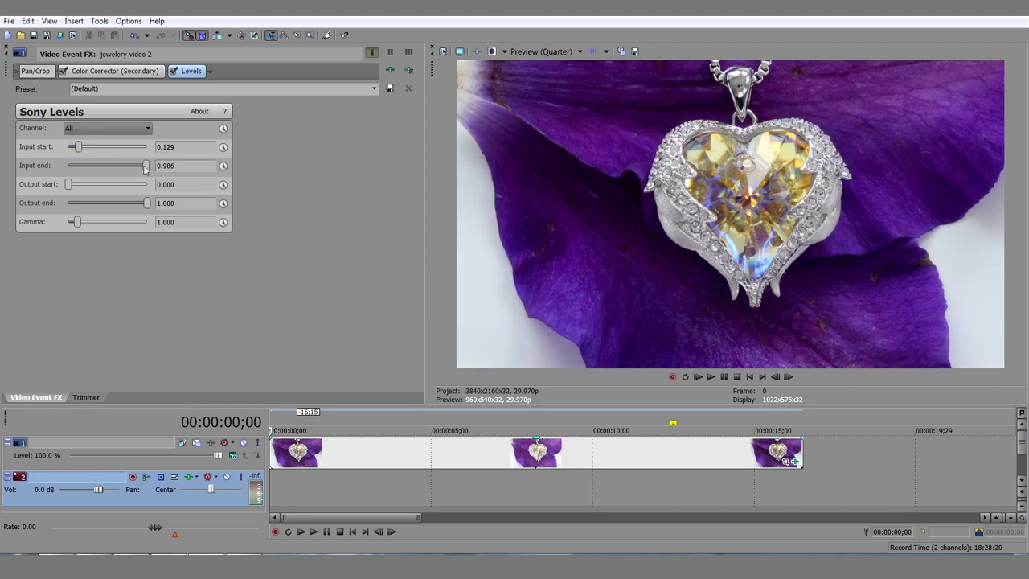
pyautogui.moveTo(145, 167); pyautogui.dragTo(143, 167)
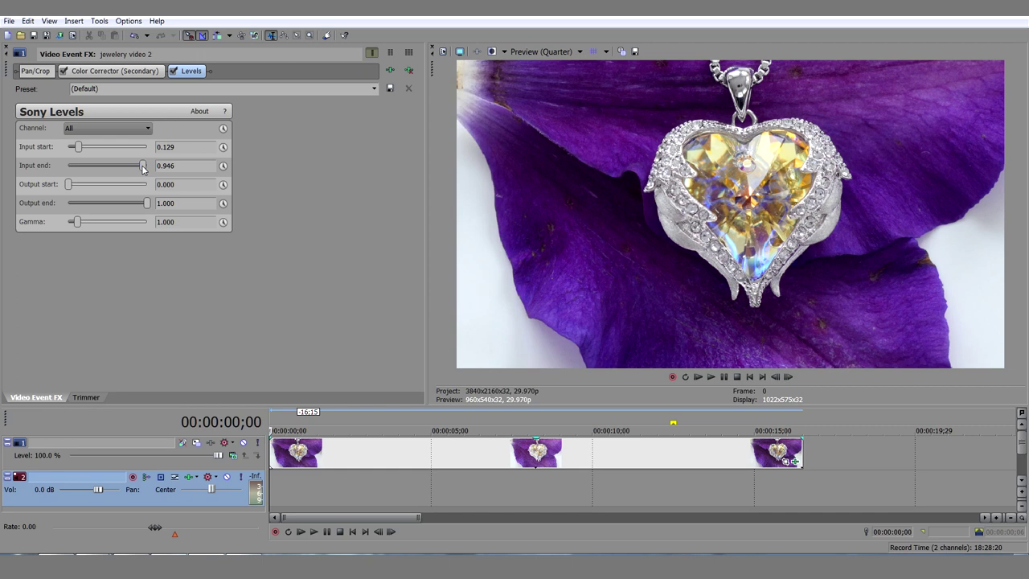
# Step: Scrub the clip from about three to eleven seconds to preview the colour, then return to start
pyautogui.click(381, 425)
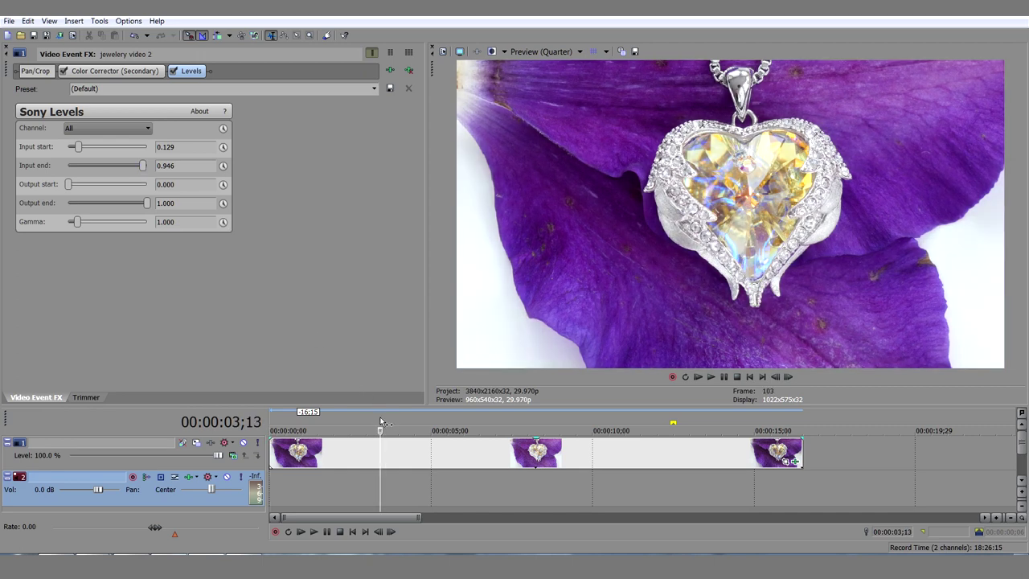
pyautogui.click(419, 425)
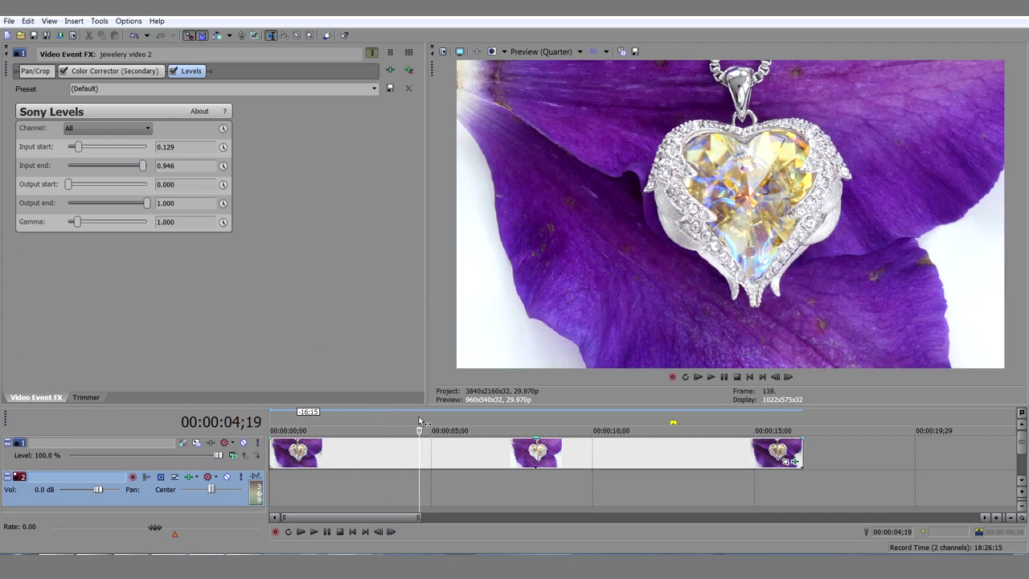
pyautogui.click(499, 423)
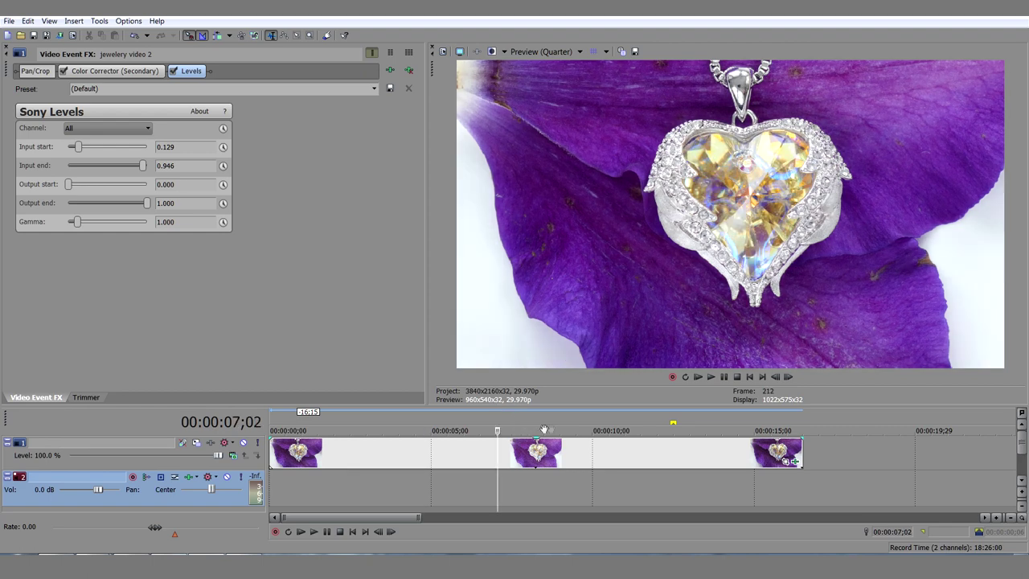
pyautogui.click(573, 423)
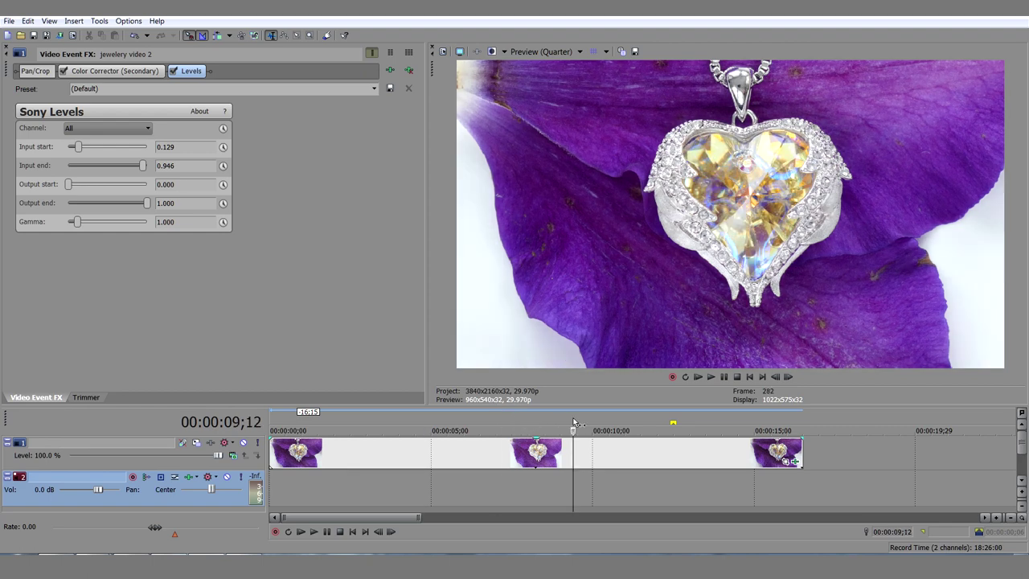
pyautogui.click(644, 420)
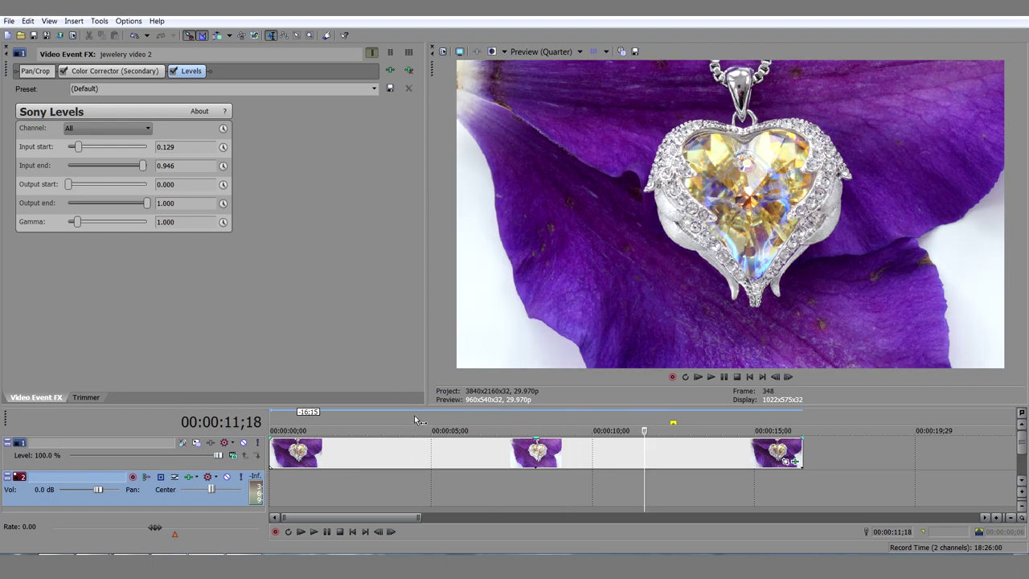
pyautogui.click(414, 420)
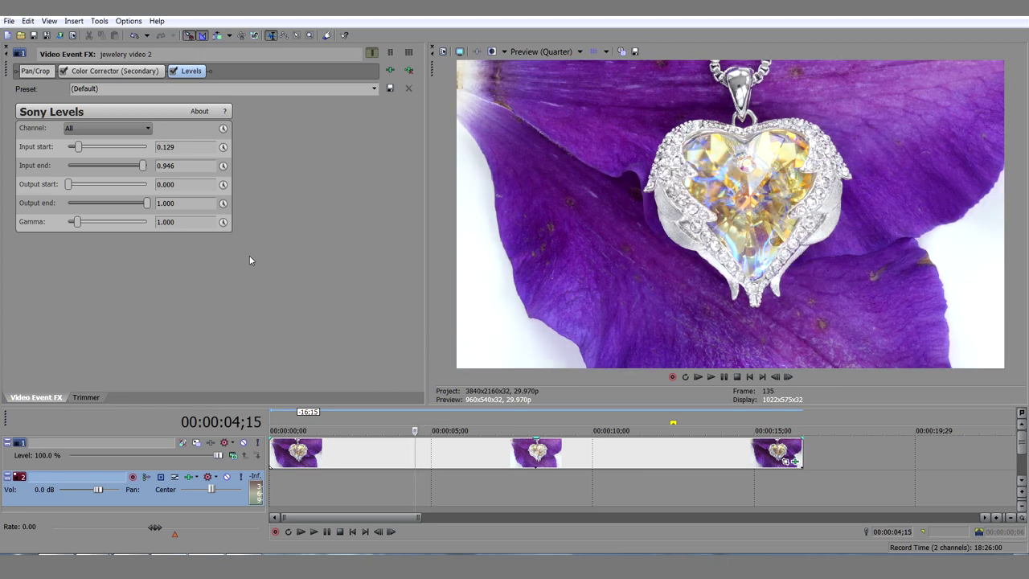
pyautogui.click(340, 420)
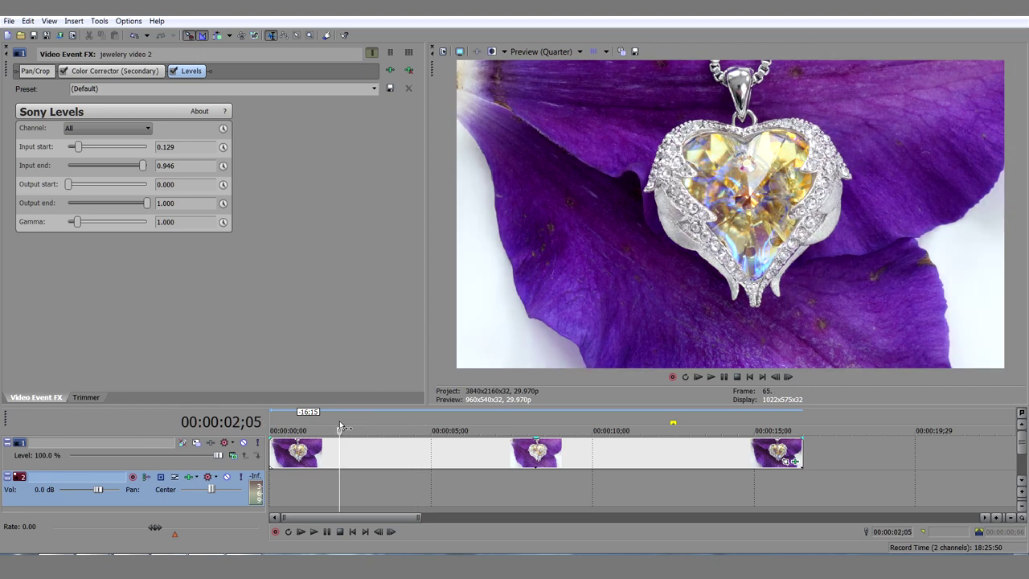
pyautogui.click(275, 424)
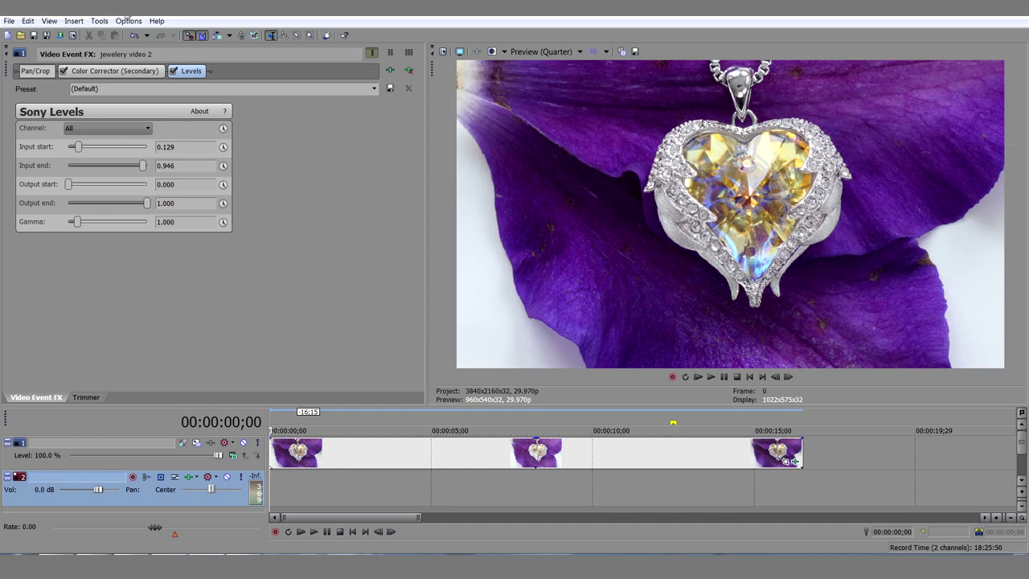
# Step: Raise the Color Corrector (Secondary) saturation to 1.653
pyautogui.click(102, 73)
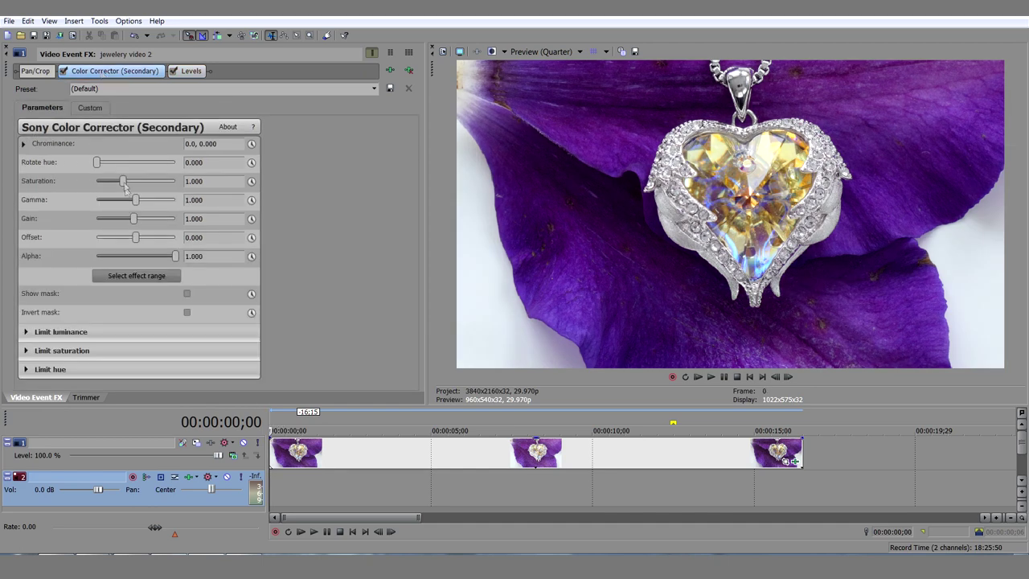
pyautogui.moveTo(125, 184); pyautogui.dragTo(142, 187)
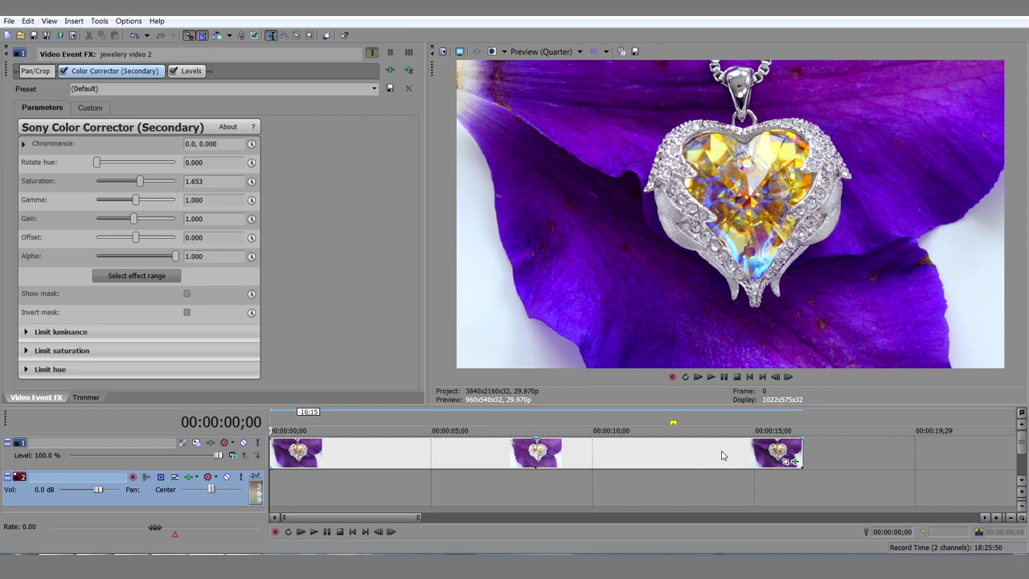
pyautogui.click(787, 462)
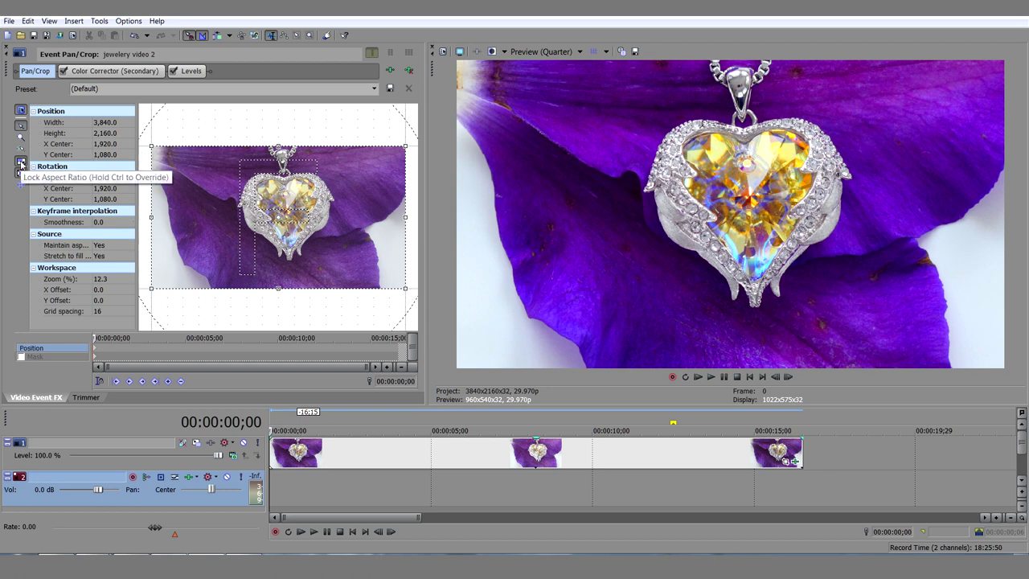
# Step: Make the crop a locked-proportion 2,160 x 2,160 square
pyautogui.click(21, 163)
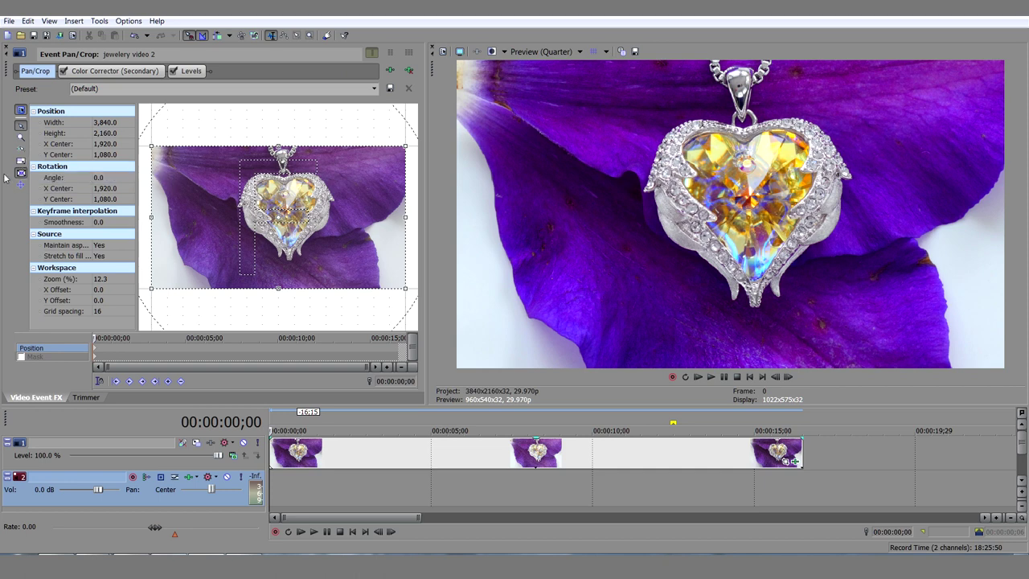
pyautogui.click(109, 121)
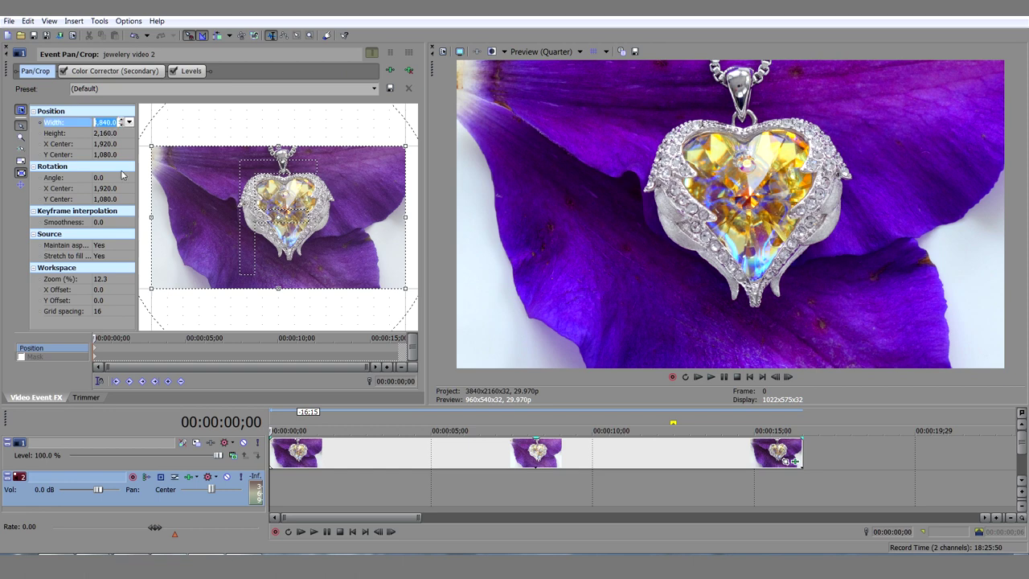
pyautogui.write('2160')
pyautogui.press('Tab')
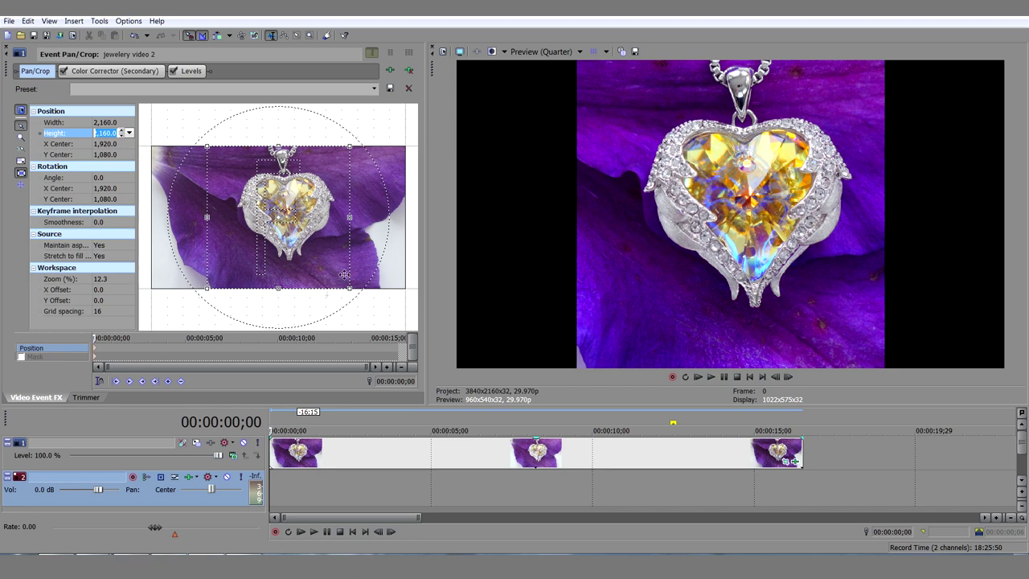
pyautogui.click(20, 164)
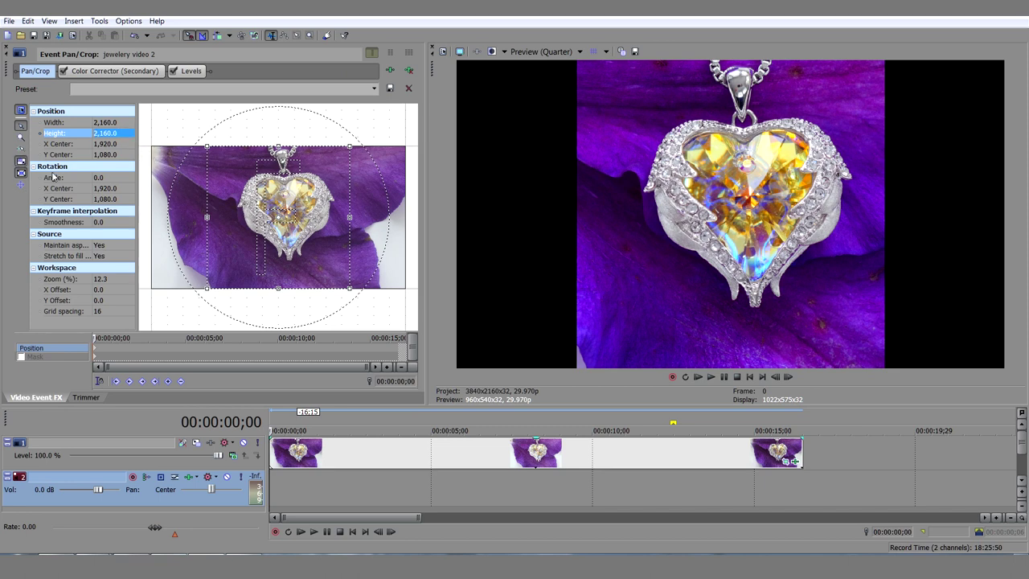
# Step: Shrink and reposition the square crop around the pendant
pyautogui.moveTo(350, 145); pyautogui.dragTo(340, 151)
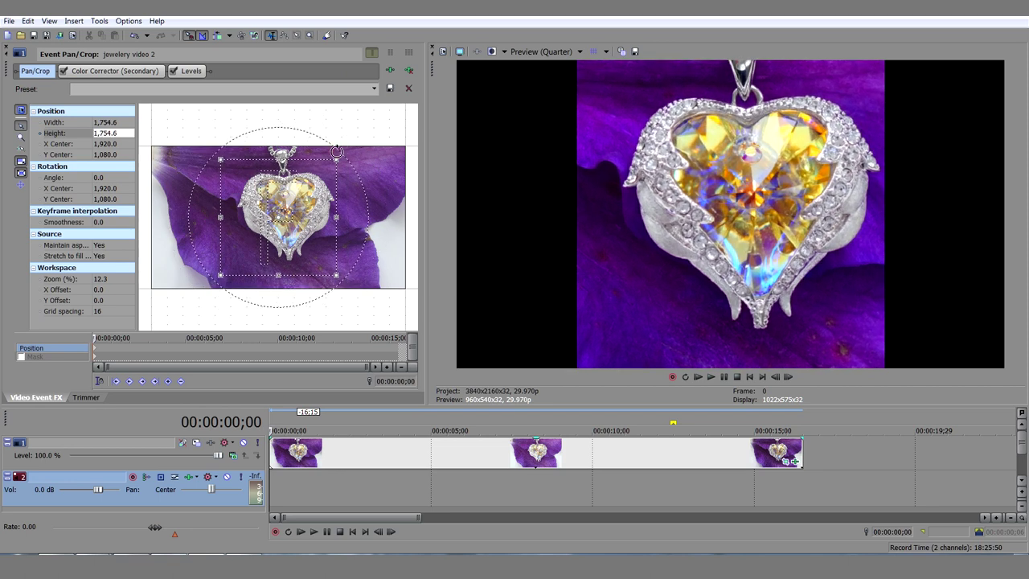
pyautogui.moveTo(314, 187); pyautogui.dragTo(319, 186)
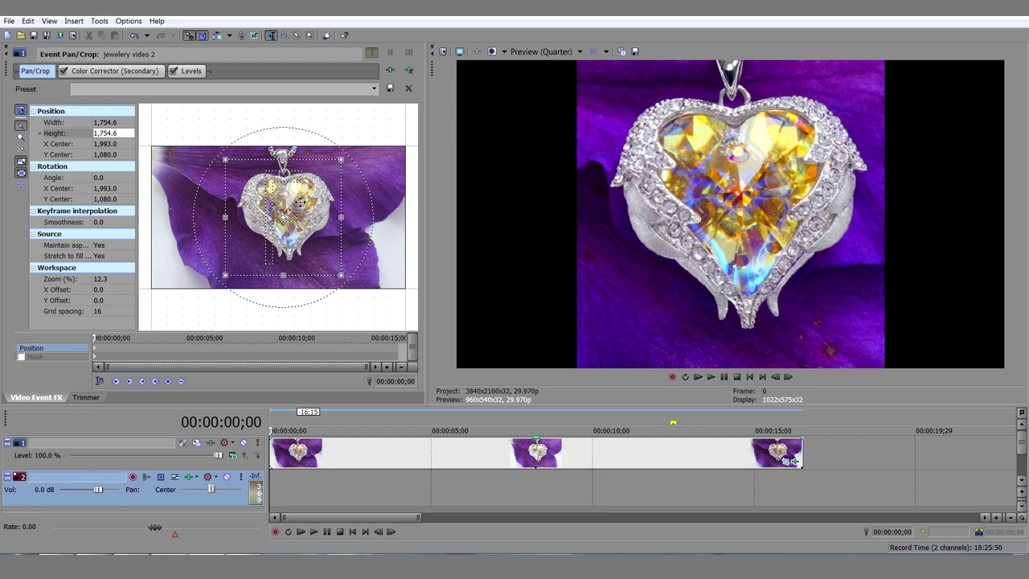
pyautogui.moveTo(323, 183); pyautogui.dragTo(323, 177)
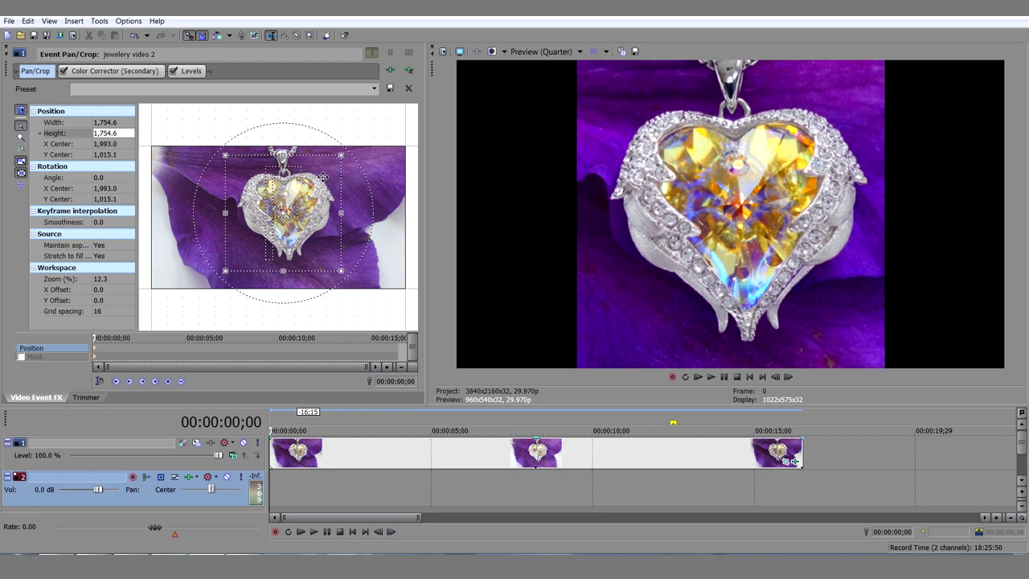
pyautogui.moveTo(322, 177); pyautogui.dragTo(352, 158)
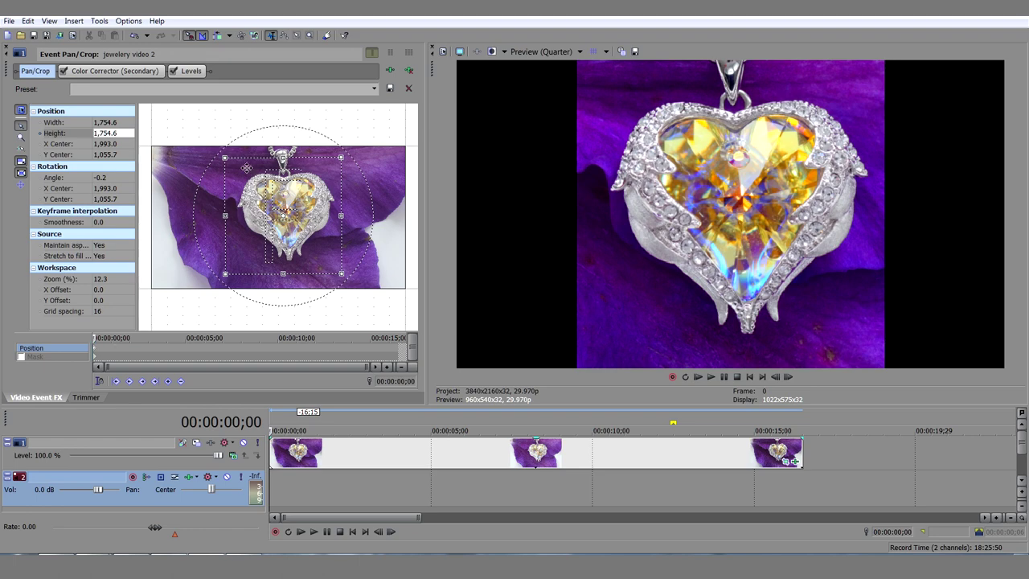
# Step: Tilt the crop about 11 degrees and resize it so the heart fills the frame
pyautogui.moveTo(220, 153); pyautogui.dragTo(235, 144)
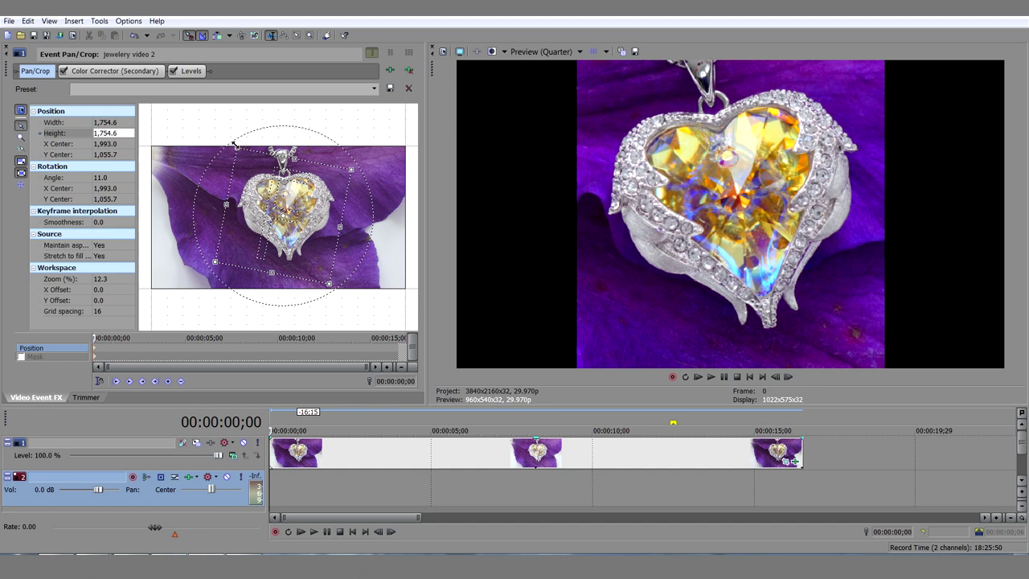
pyautogui.moveTo(235, 148); pyautogui.dragTo(239, 149)
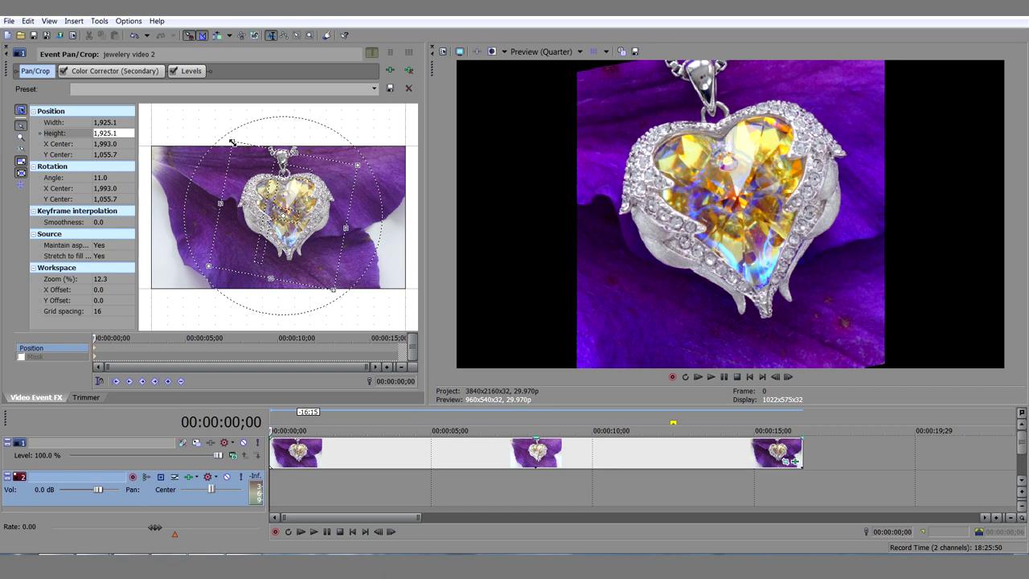
pyautogui.moveTo(231, 142); pyautogui.dragTo(238, 150)
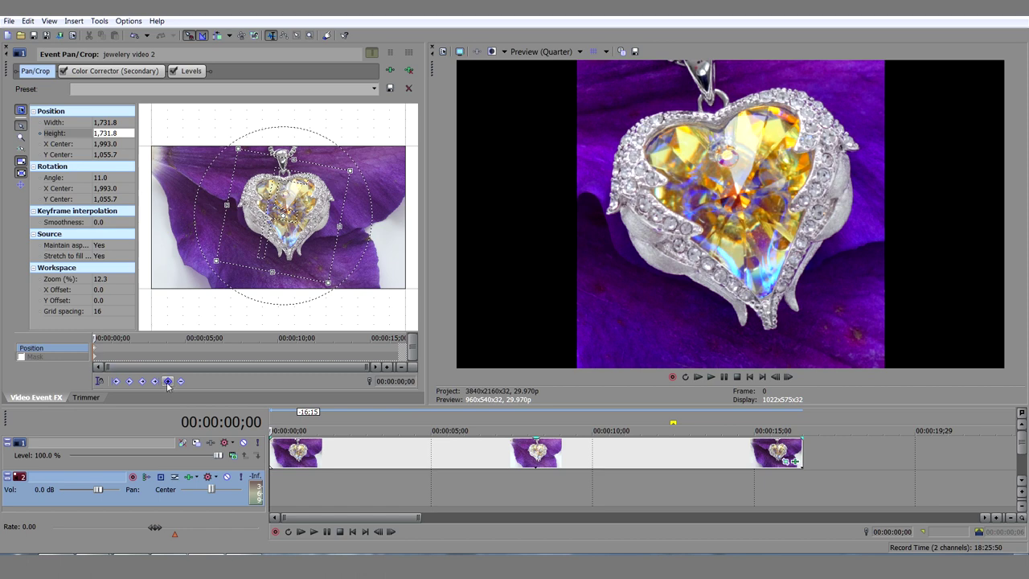
# Step: Move the Pan/Crop cursor to the clip's last frame on the Position row
pyautogui.click(394, 355)
pyautogui.moveTo(394, 339); pyautogui.dragTo(400, 338)
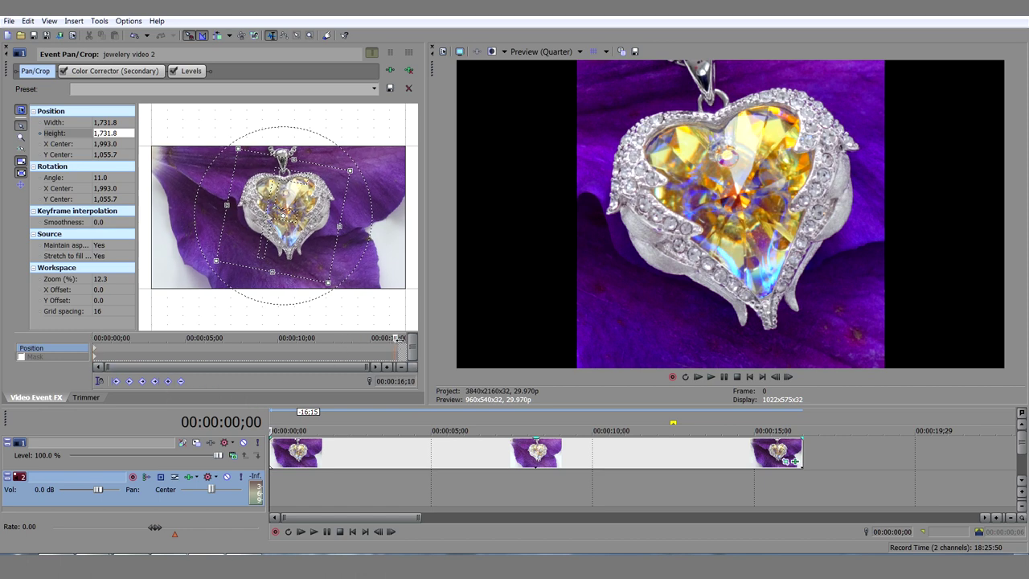
pyautogui.click(395, 357)
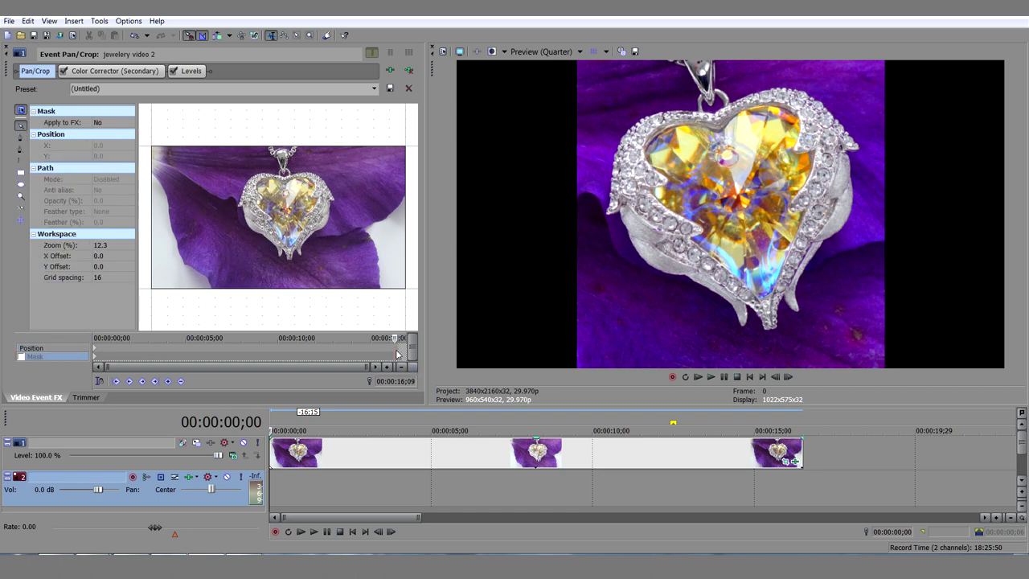
pyautogui.click(395, 349)
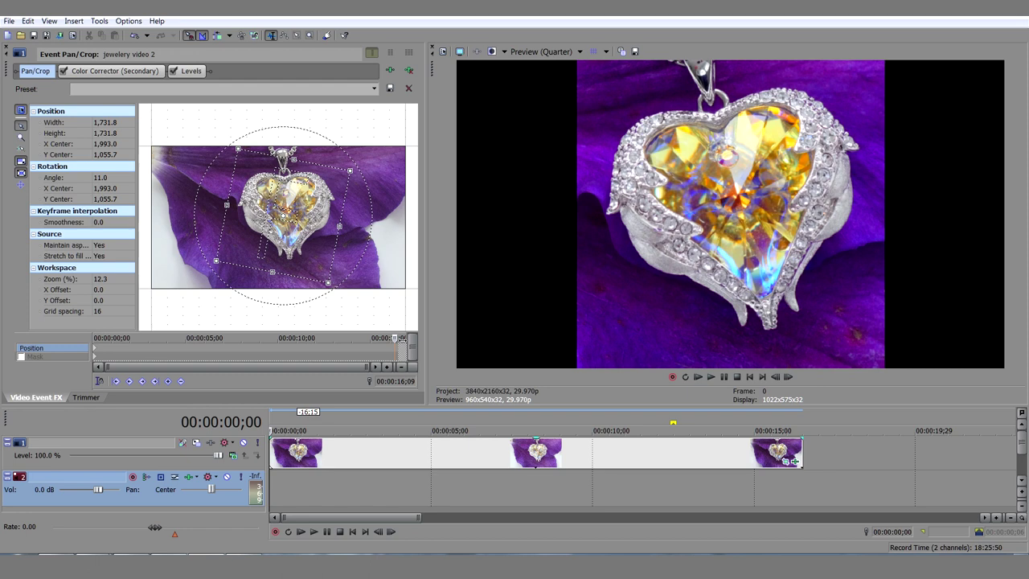
pyautogui.click(401, 352)
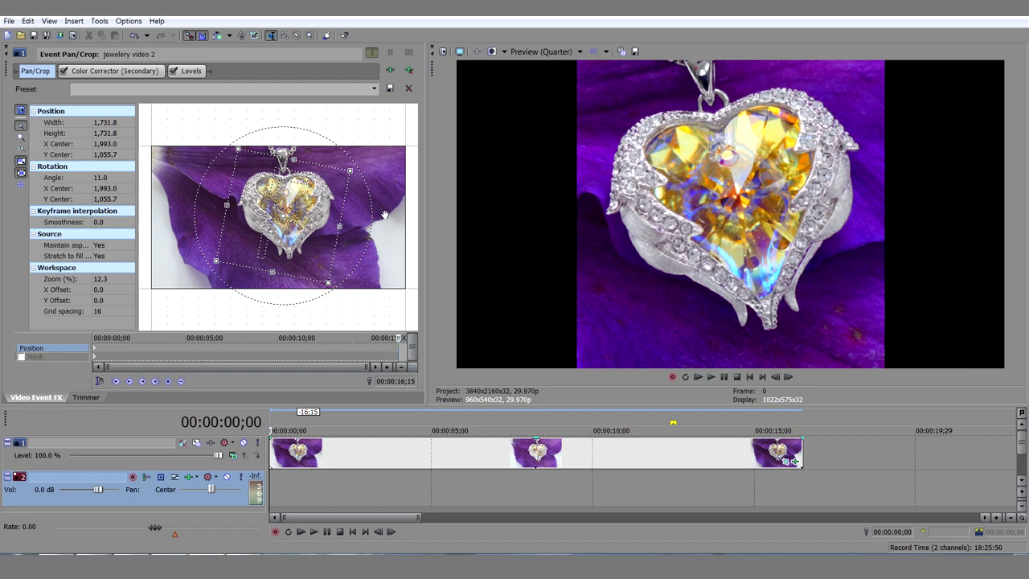
# Step: Tilt the ending crop to about -9.5 degrees and play back the animation
pyautogui.moveTo(352, 162); pyautogui.dragTo(327, 146)
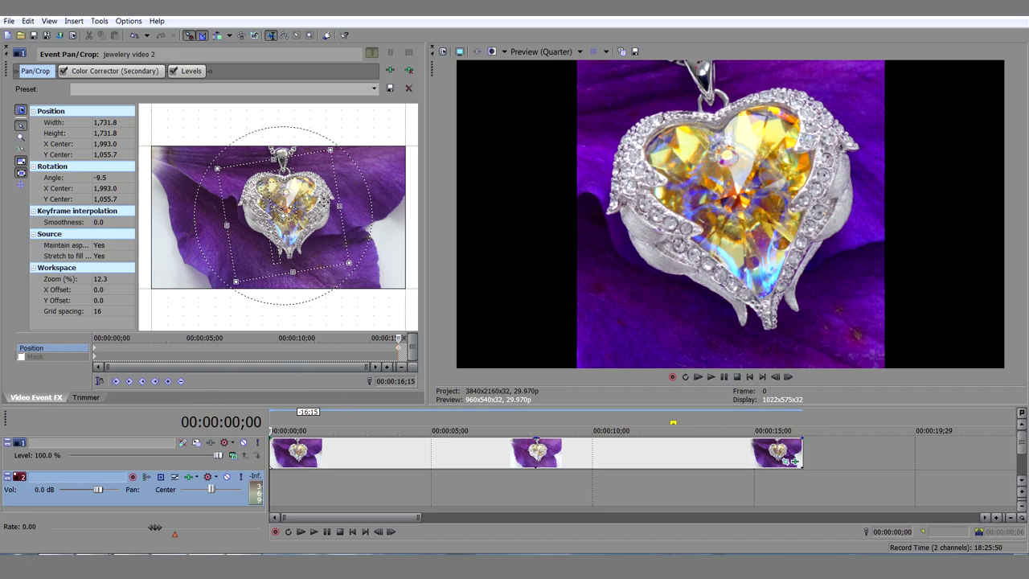
pyautogui.click(169, 381)
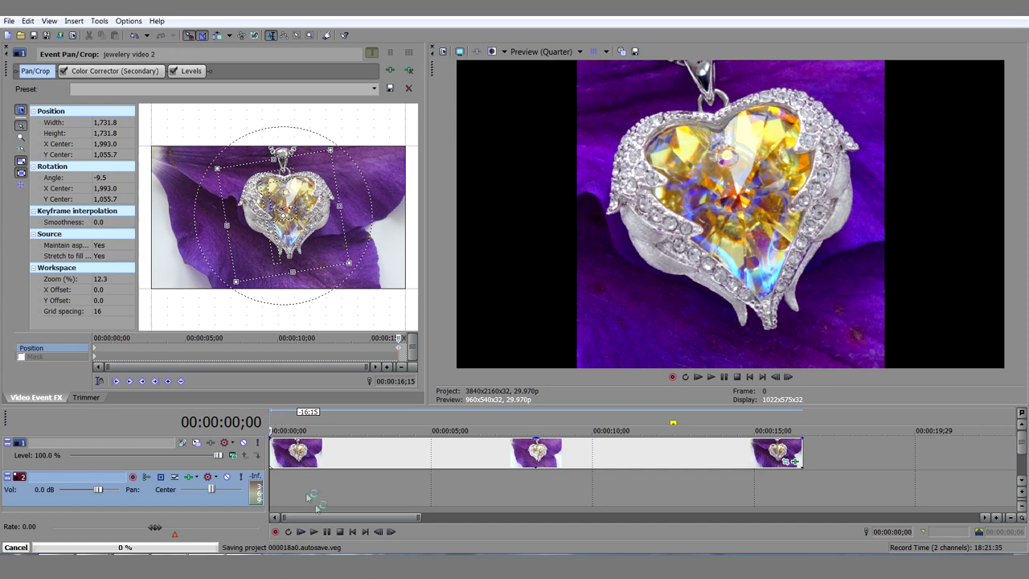
pyautogui.click(315, 531)
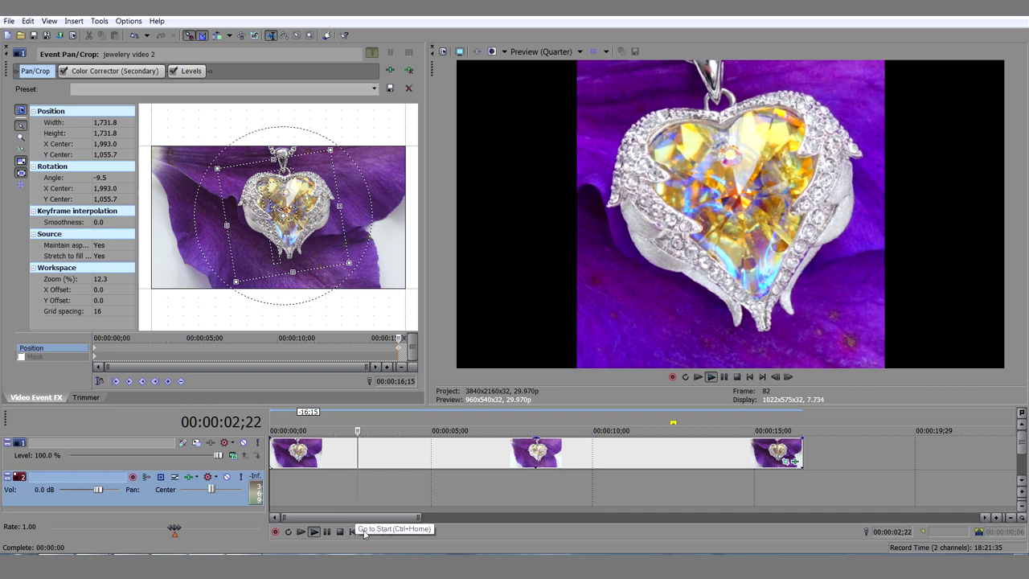
# Step: Stop playback and open File > Render As
pyautogui.click(341, 532)
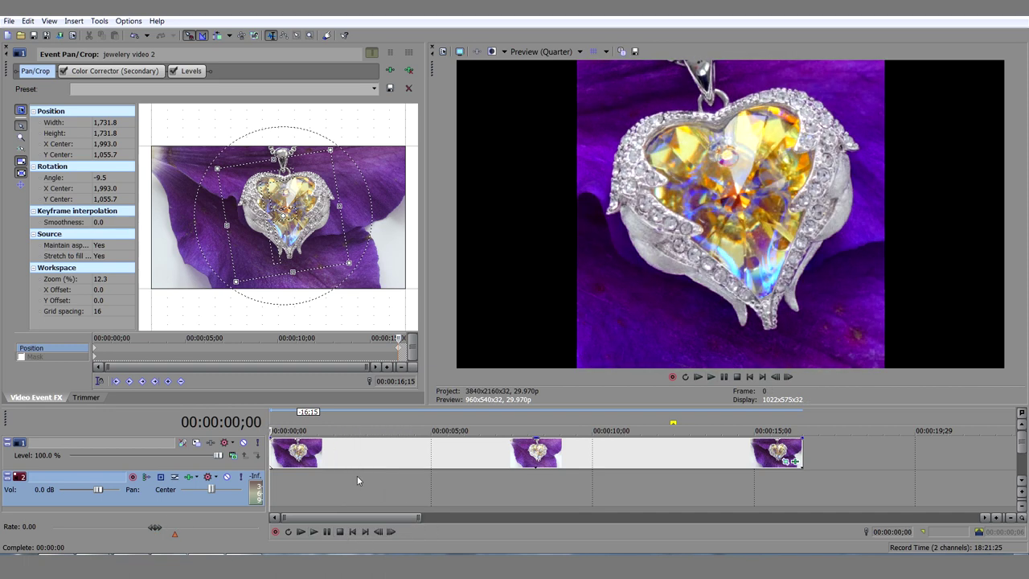
pyautogui.click(9, 21)
pyautogui.moveTo(25, 163)
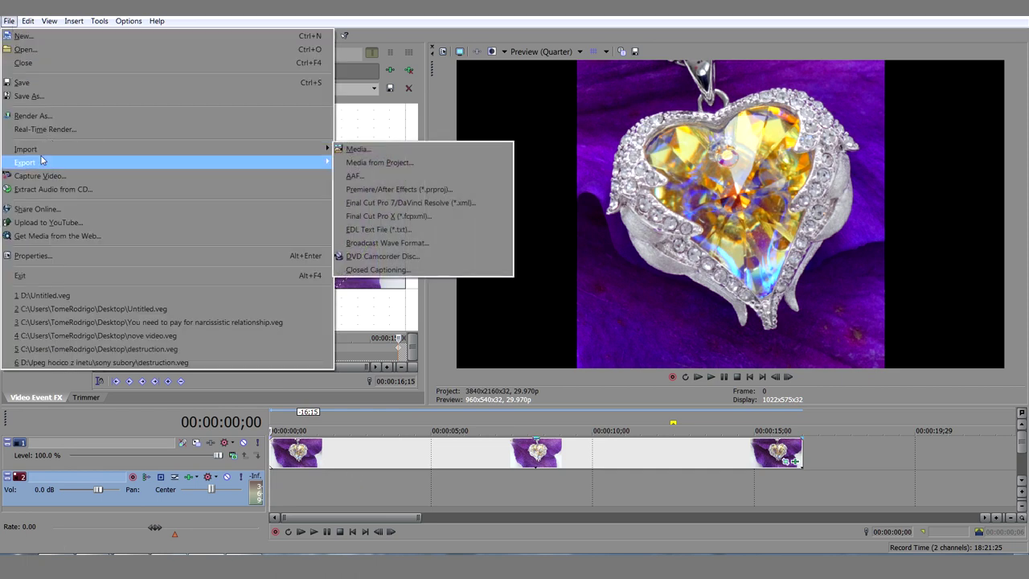
pyautogui.click(42, 116)
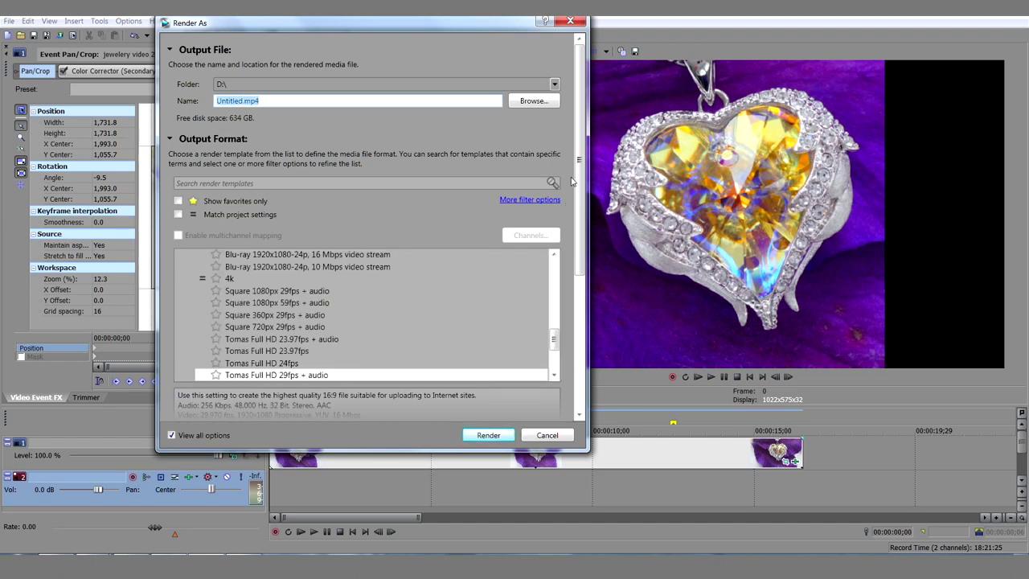
# Step: Scroll the template list and select Square 720px 29fps + audio
pyautogui.moveTo(578, 161); pyautogui.dragTo(579, 165)
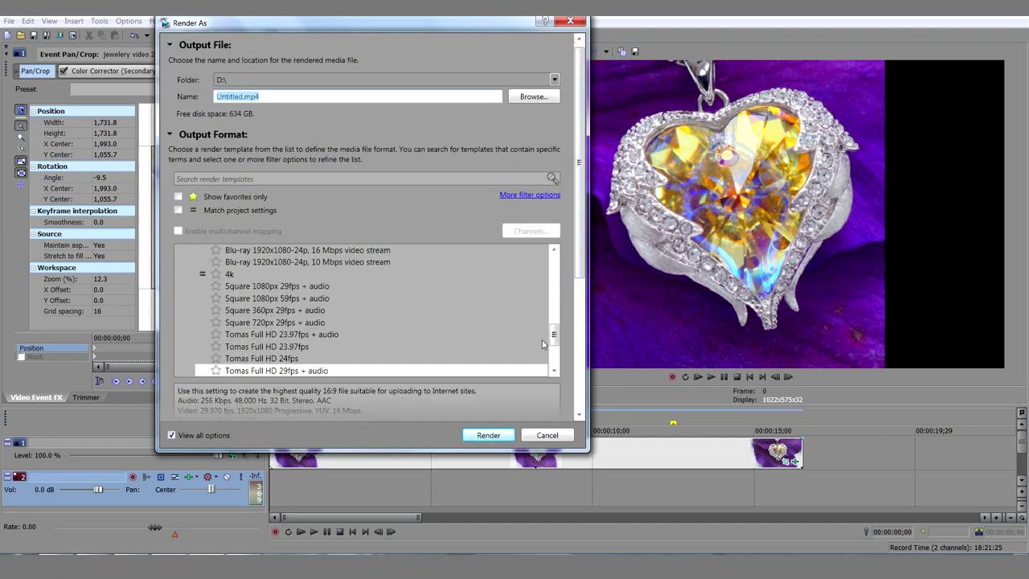
pyautogui.scroll(10, 545, 337)
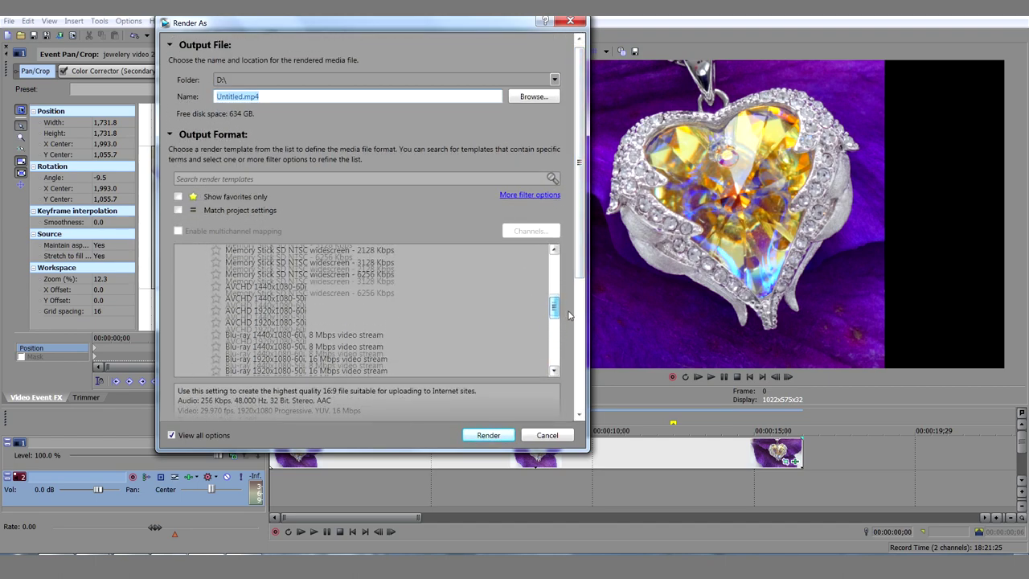
pyautogui.scroll(3, 523, 317)
pyautogui.scroll(3, 490, 321)
pyautogui.scroll(3, 473, 323)
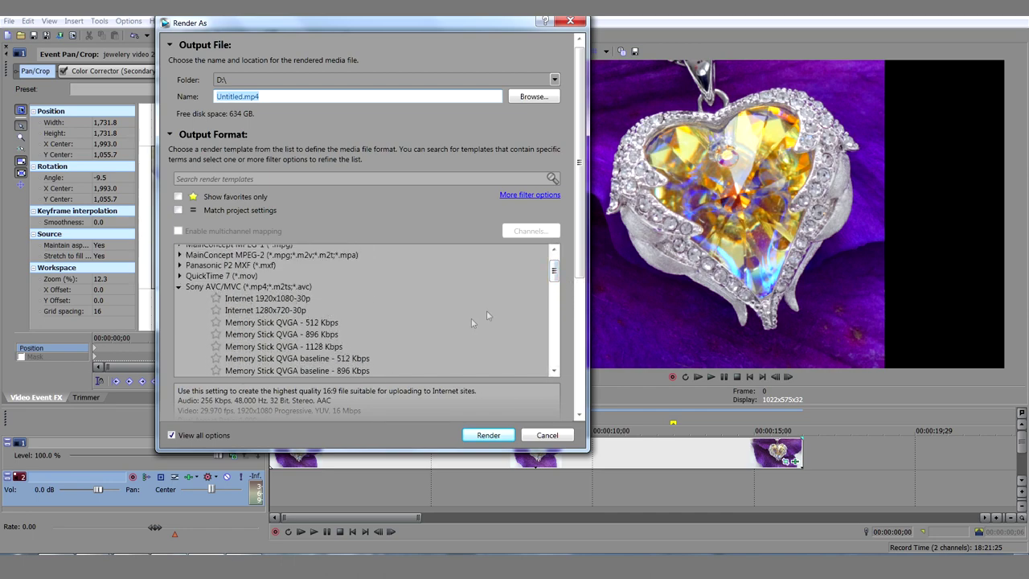
pyautogui.moveTo(554, 274); pyautogui.dragTo(557, 327)
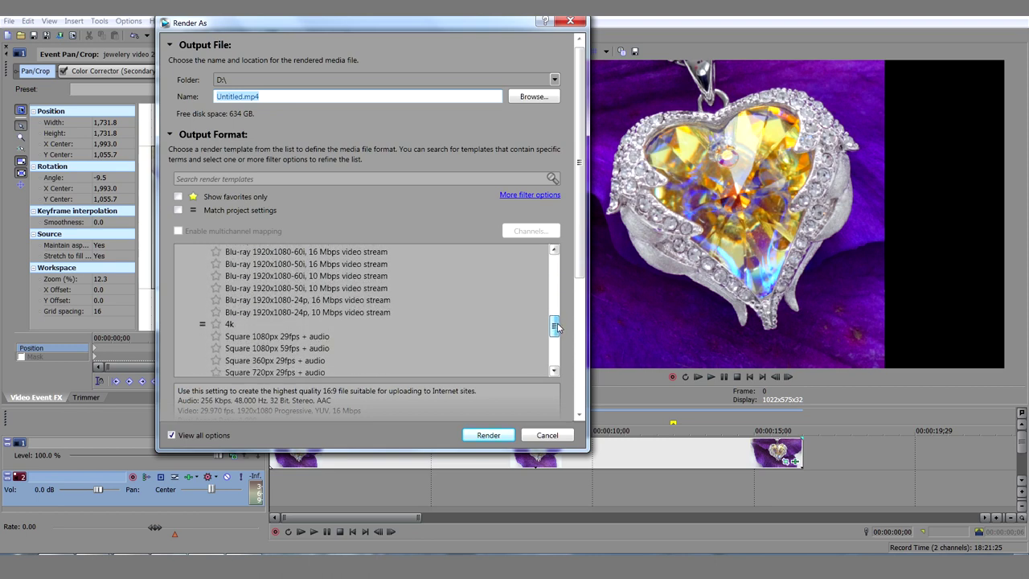
pyautogui.click(281, 375)
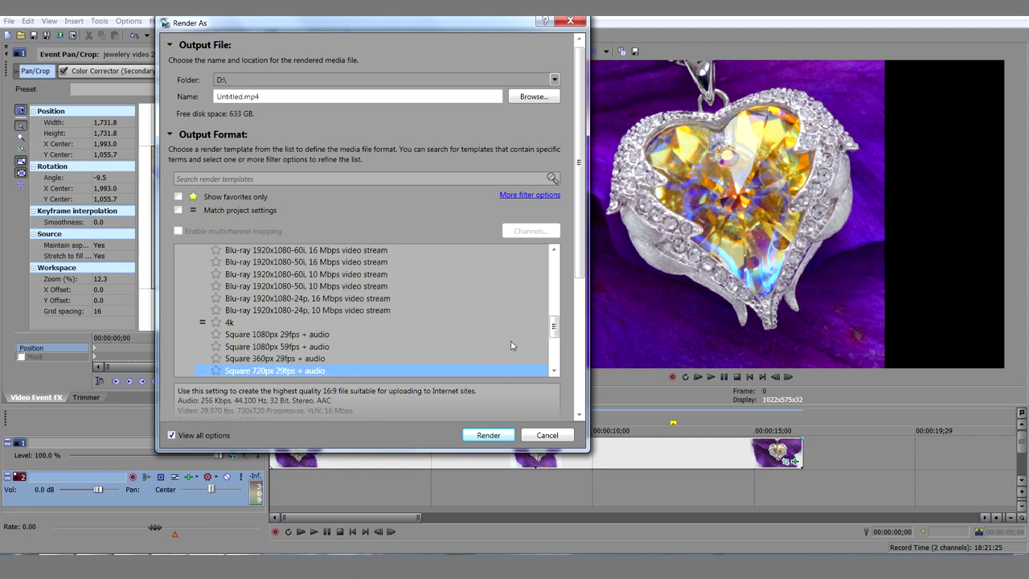
# Step: Review the template's 720x720 video, audio, system and quality settings, then confirm them
pyautogui.moveTo(582, 271); pyautogui.dragTo(585, 299)
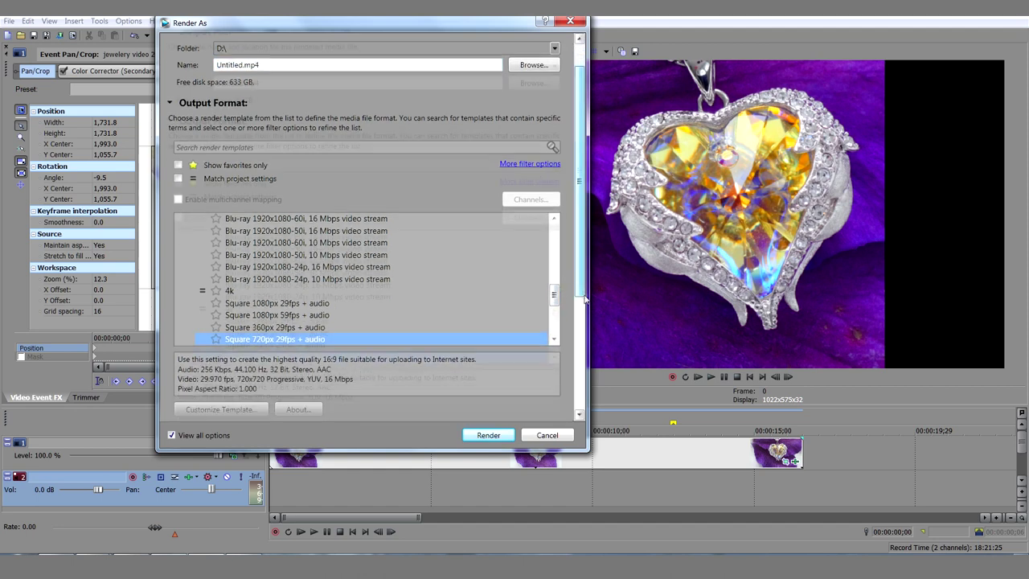
pyautogui.click(245, 385)
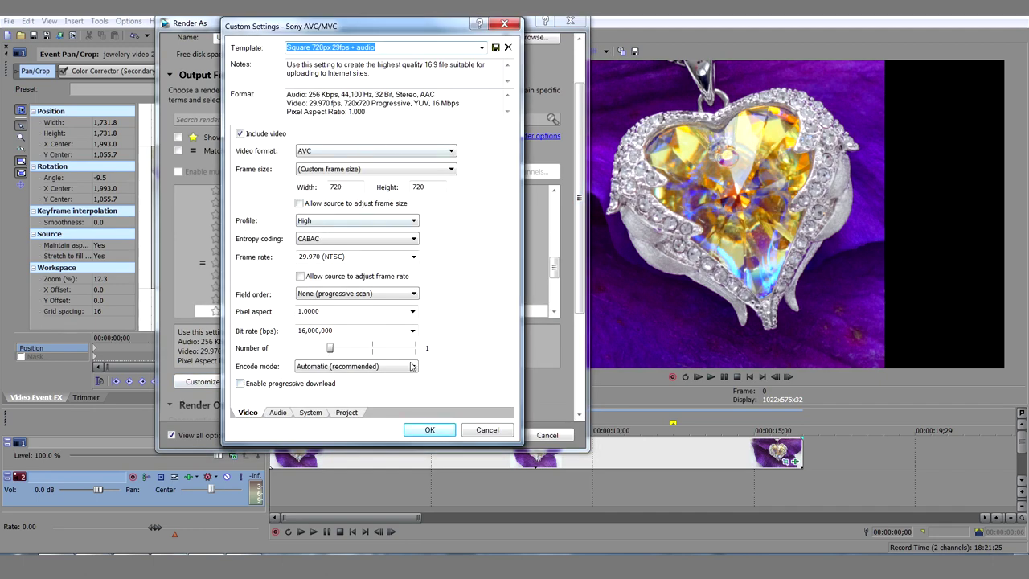
pyautogui.moveTo(427, 30); pyautogui.dragTo(427, 44)
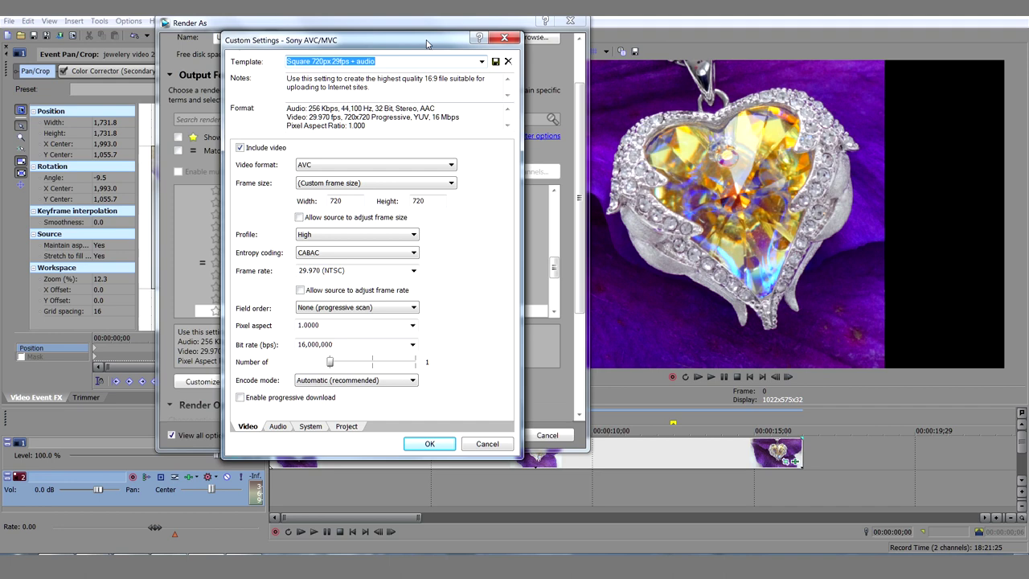
pyautogui.click(278, 426)
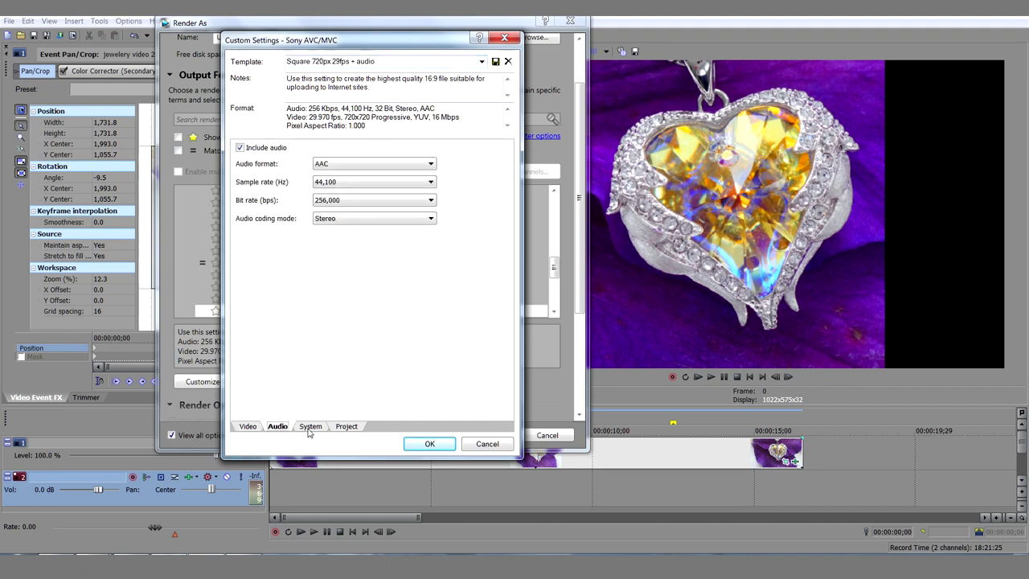
pyautogui.click(311, 427)
pyautogui.click(347, 427)
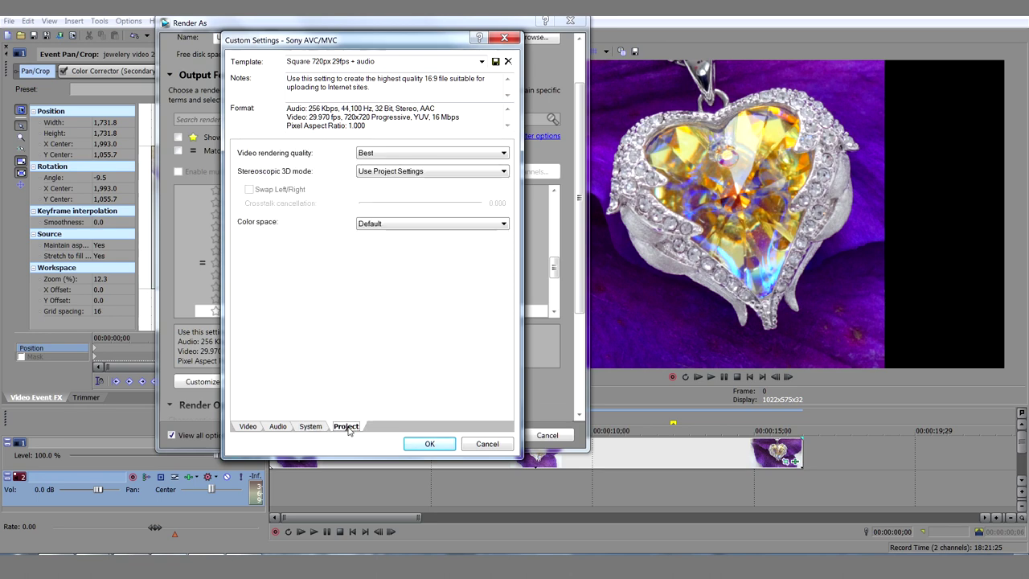
pyautogui.click(426, 446)
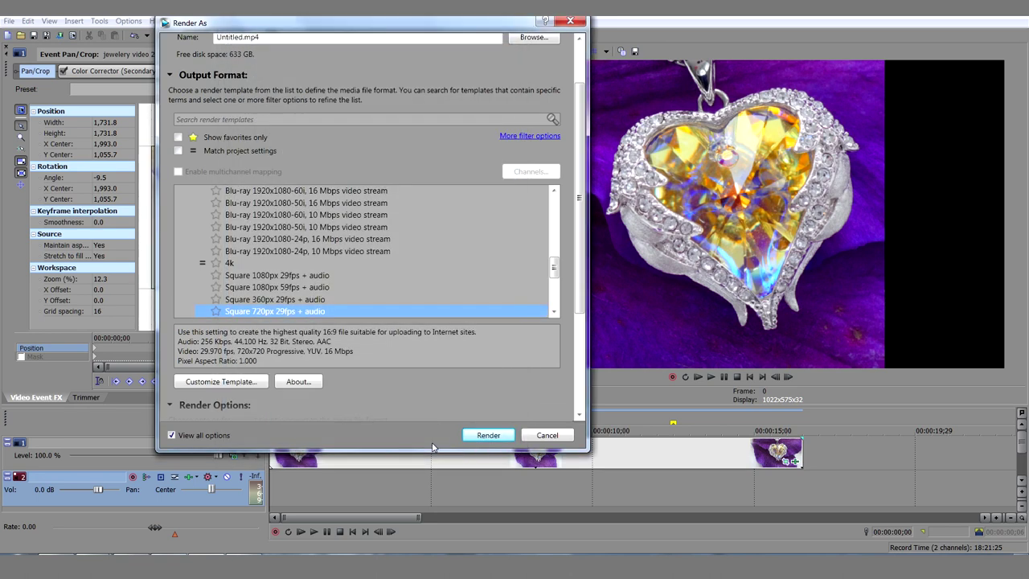